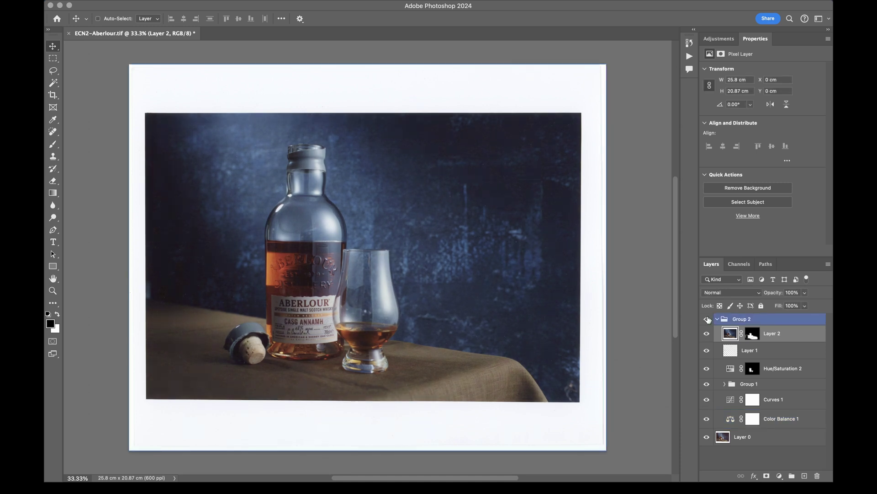
Step: Hide and re-show Group 2 to check its retouching on the Aberlour print
{"action": "left_click", "coordinate": [708, 319]}
{"action": "left_click", "coordinate": [707, 319]}
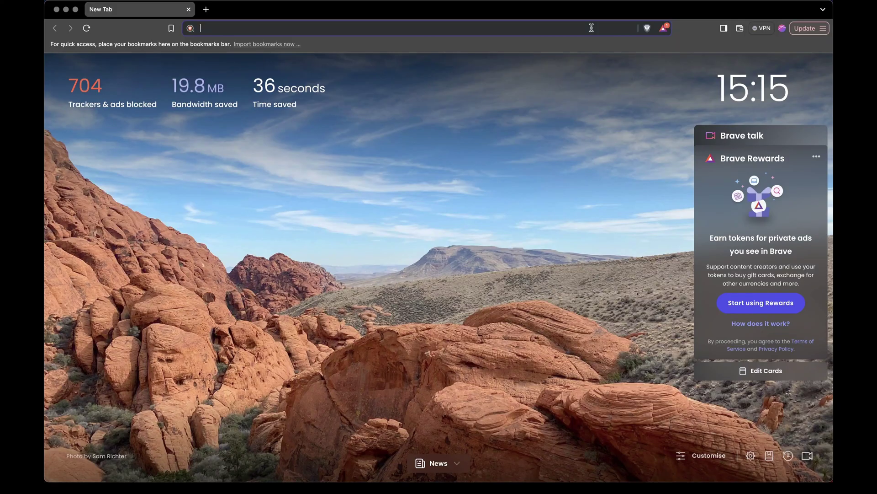
{"action": "type", "text": "alexandermatragos."}
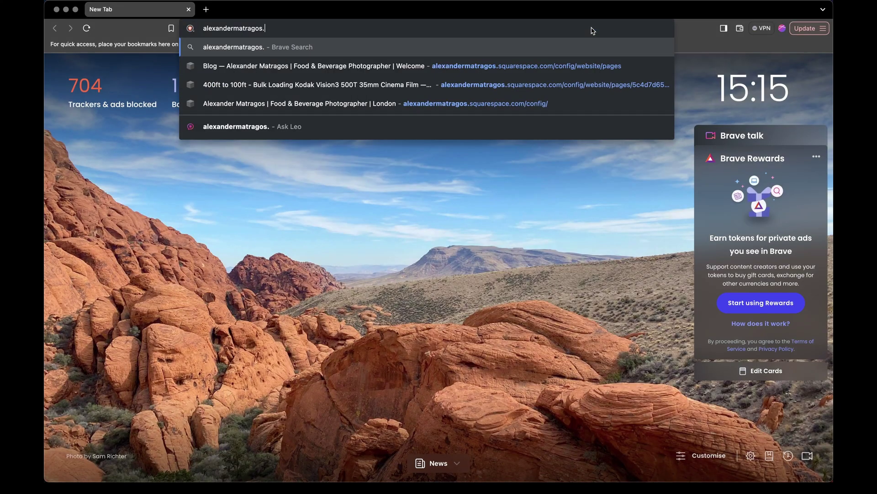
{"action": "type", "text": "com"}
Step: Load alexandermatragos.com in the browser
{"action": "key", "text": "Return"}
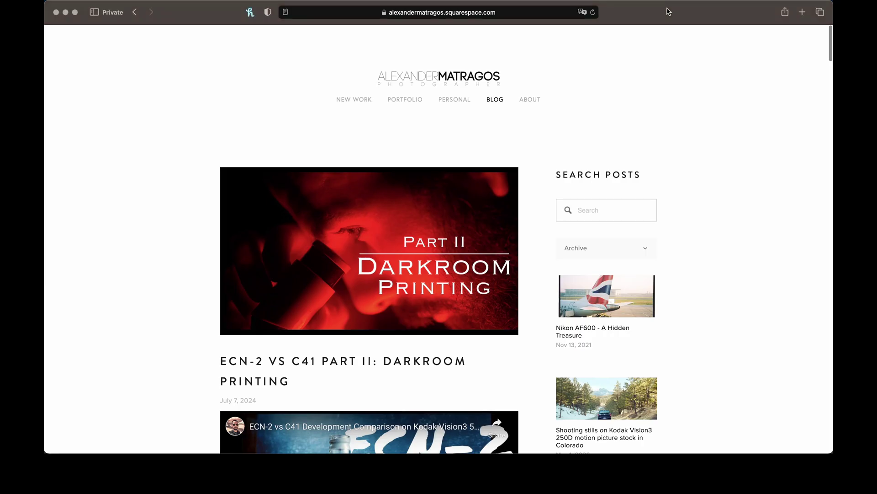
{"action": "scroll", "coordinate": [577, 55], "scroll_direction": "down", "scroll_amount": 15}
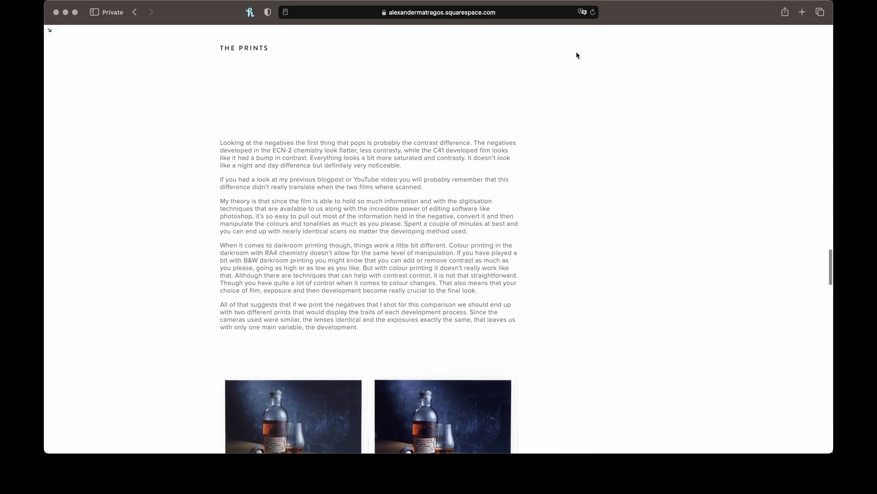
{"action": "scroll", "coordinate": [577, 55], "scroll_direction": "down", "scroll_amount": 5}
{"action": "scroll", "coordinate": [577, 56], "scroll_direction": "down", "scroll_amount": 2}
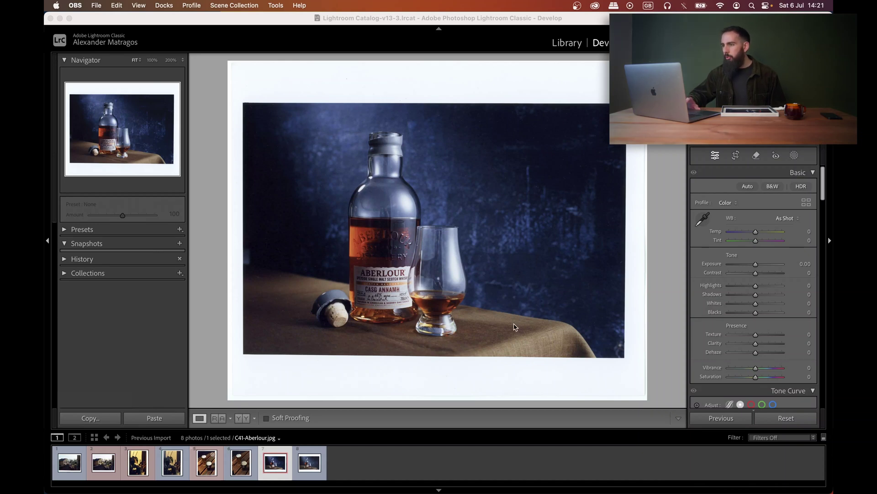
Step: Zoom into the C41 print and pan across the glass, bottle and cork
{"action": "left_click", "coordinate": [480, 301]}
{"action": "left_click", "coordinate": [481, 301]}
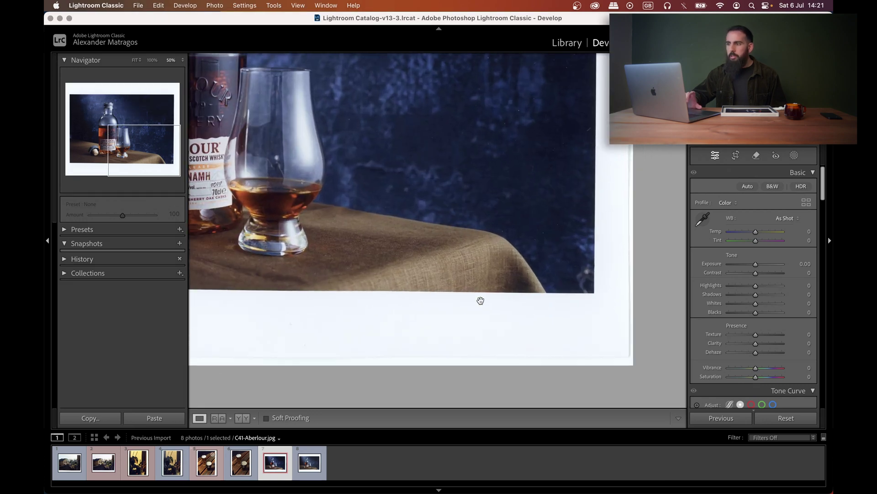
{"action": "left_click_drag", "start_coordinate": [489, 225], "coordinate": [566, 312]}
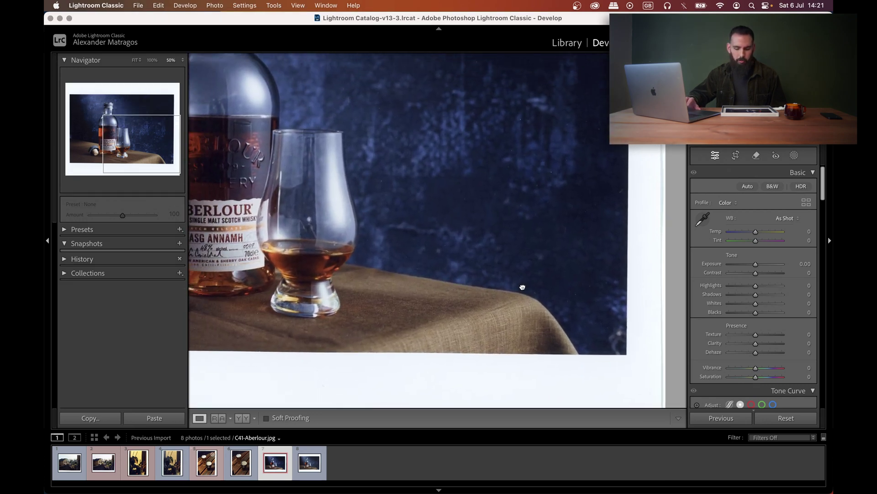
{"action": "left_click_drag", "start_coordinate": [452, 207], "coordinate": [521, 217]}
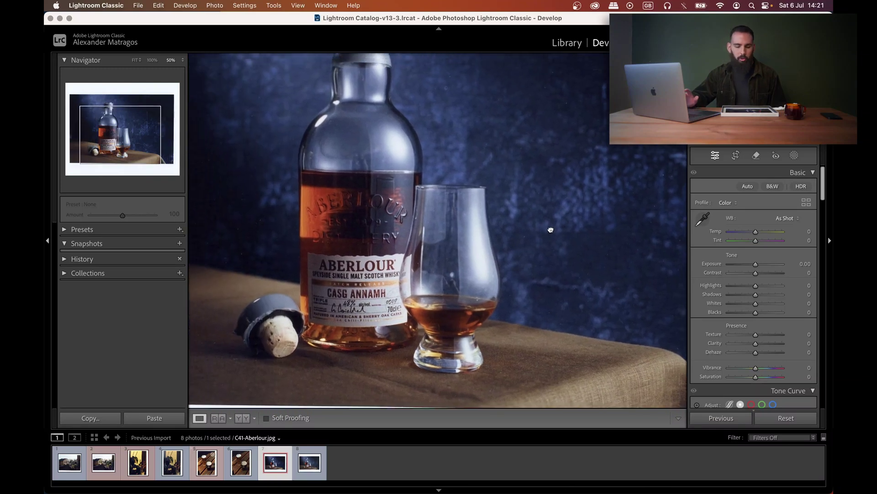
{"action": "left_click", "coordinate": [460, 189]}
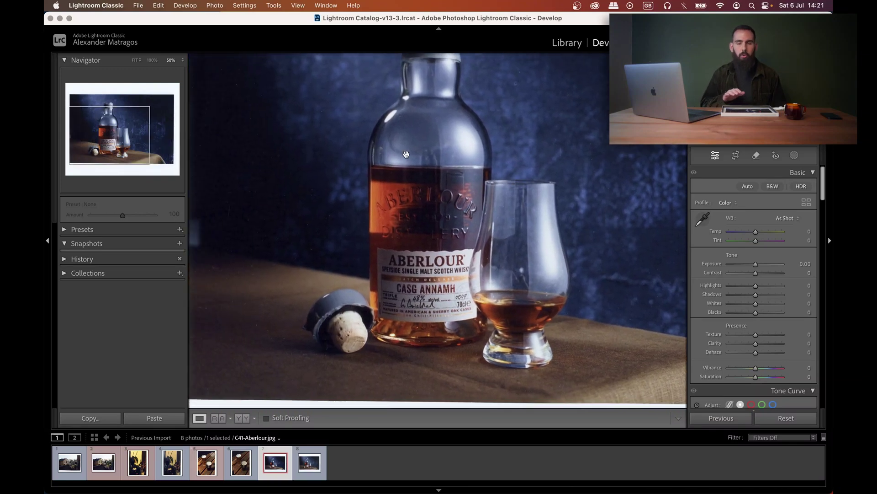
Step: Recheck the bottle at higher magnification, fit the print, then show ECN2-Aberlour
{"action": "left_click", "coordinate": [384, 137]}
{"action": "mouse_move", "coordinate": [480, 240]}
{"action": "left_mouse_down"}
{"action": "mouse_move", "coordinate": [538, 302]}
{"action": "mouse_move", "coordinate": [516, 276]}
{"action": "left_mouse_up"}
{"action": "left_click", "coordinate": [515, 276]}
{"action": "left_click", "coordinate": [451, 186]}
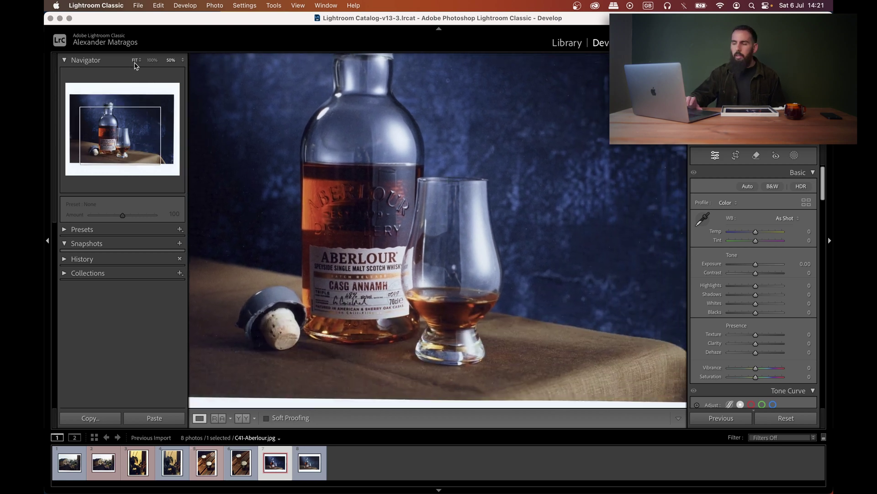
{"action": "left_click", "coordinate": [136, 61]}
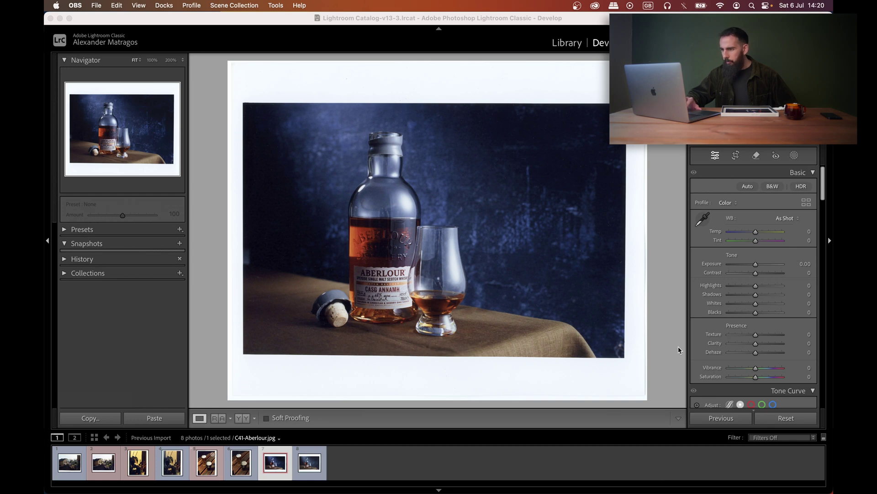
{"action": "left_click", "coordinate": [309, 462]}
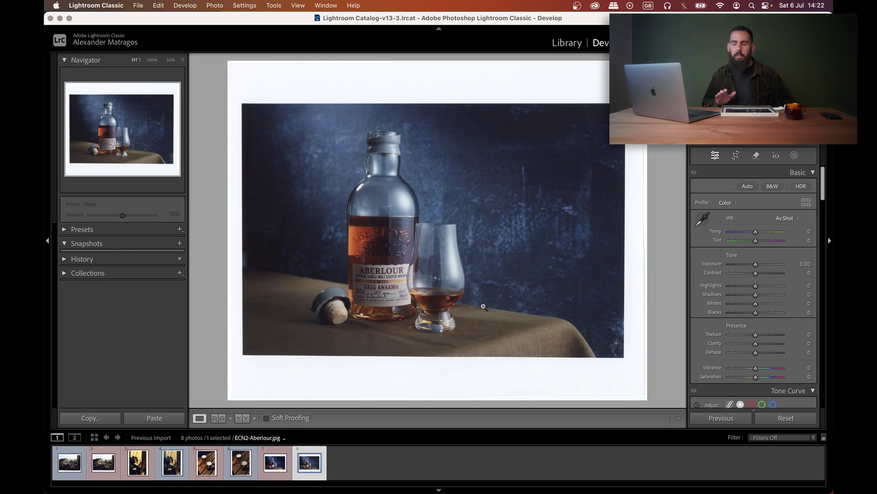
{"action": "left_click", "coordinate": [484, 307]}
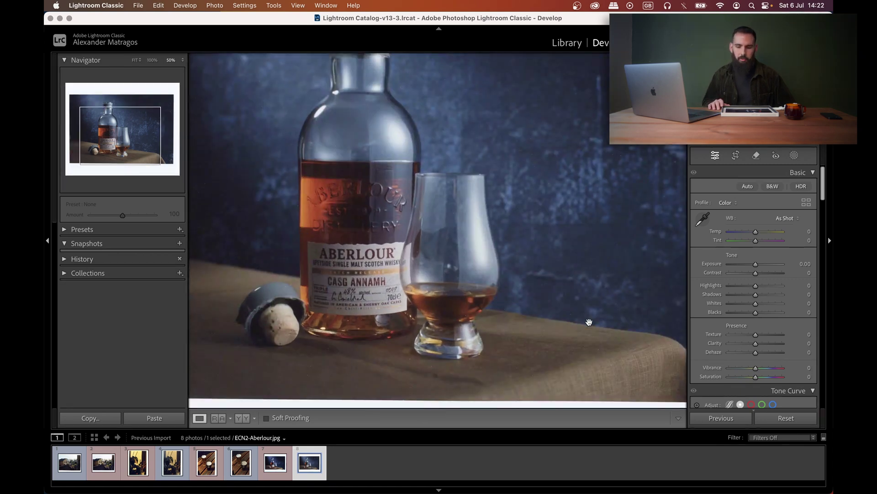
{"action": "left_click_drag", "start_coordinate": [590, 322], "coordinate": [480, 273]}
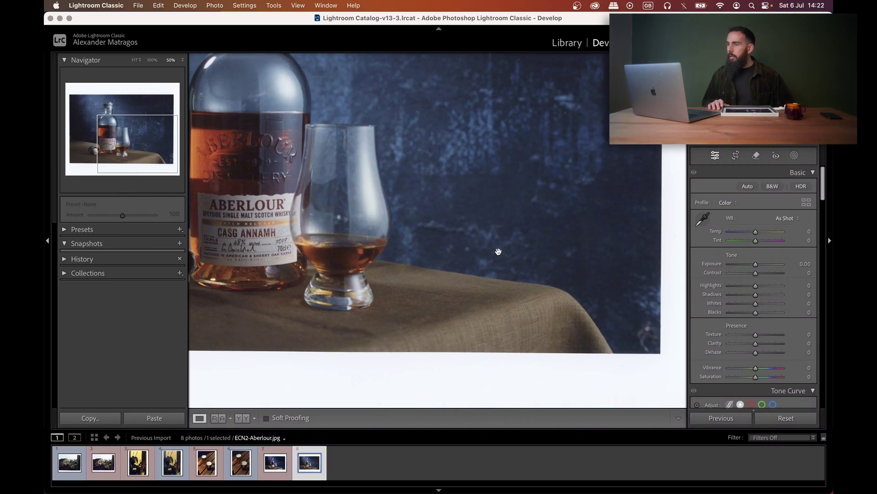
{"action": "left_click_drag", "start_coordinate": [516, 216], "coordinate": [473, 299]}
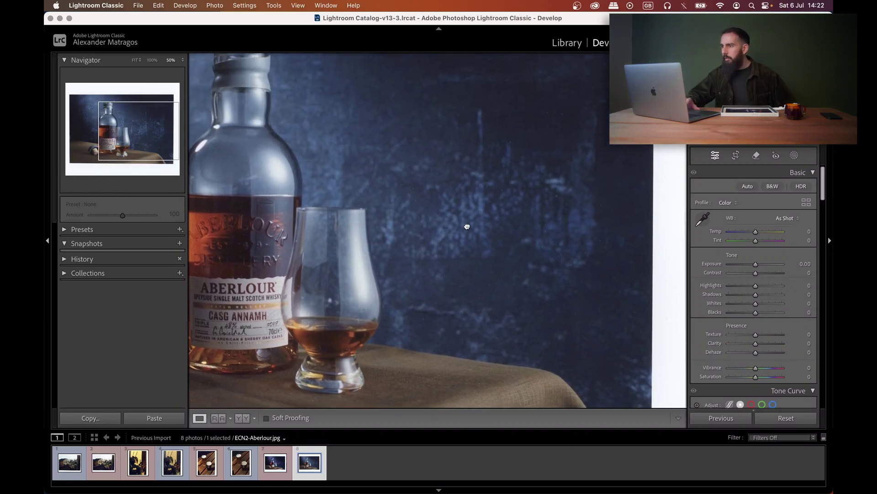
{"action": "left_click_drag", "start_coordinate": [387, 308], "coordinate": [505, 271]}
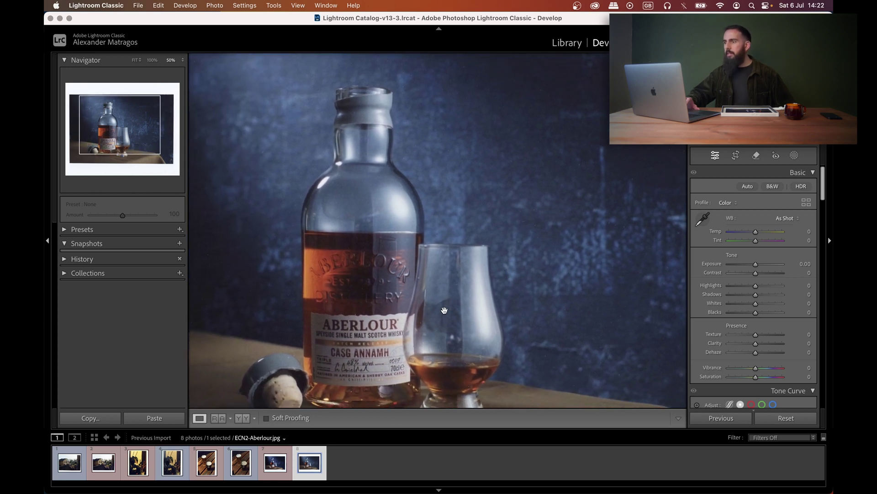
{"action": "left_click_drag", "start_coordinate": [399, 354], "coordinate": [463, 281]}
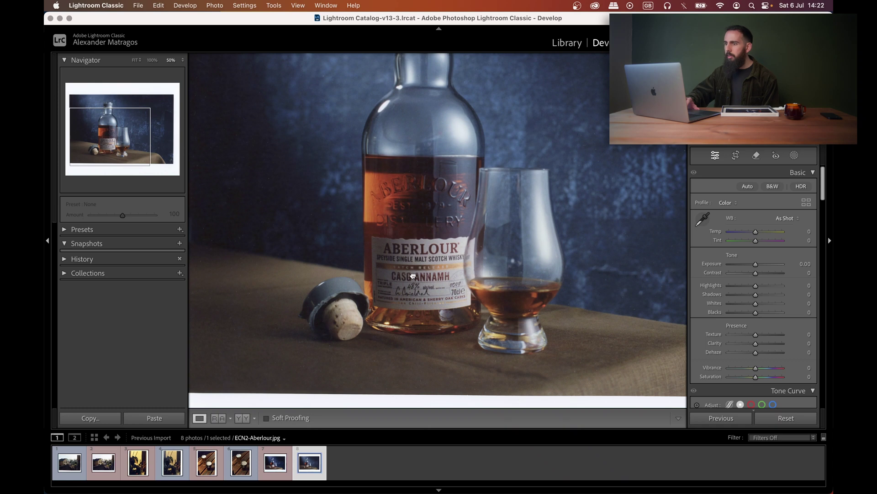
{"action": "mouse_move", "coordinate": [412, 276]}
{"action": "left_mouse_down"}
{"action": "mouse_move", "coordinate": [464, 270]}
{"action": "mouse_move", "coordinate": [499, 319]}
{"action": "mouse_move", "coordinate": [335, 224]}
{"action": "left_mouse_up"}
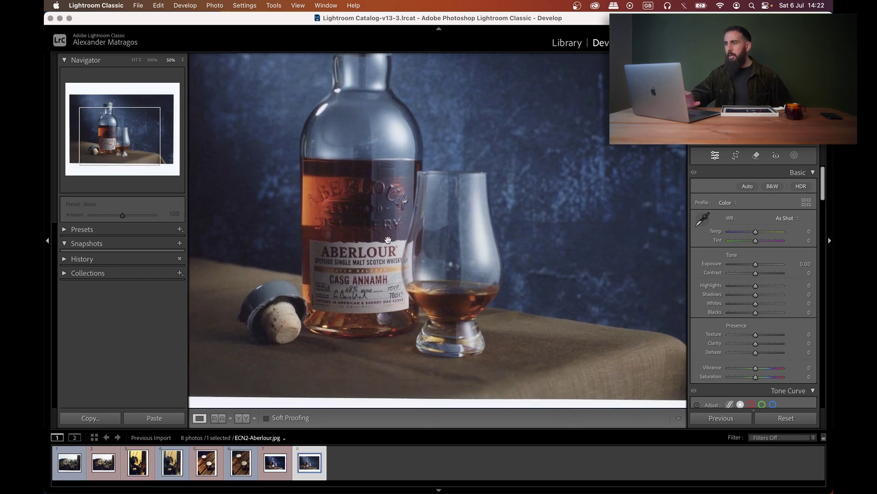
{"action": "left_click", "coordinate": [437, 263]}
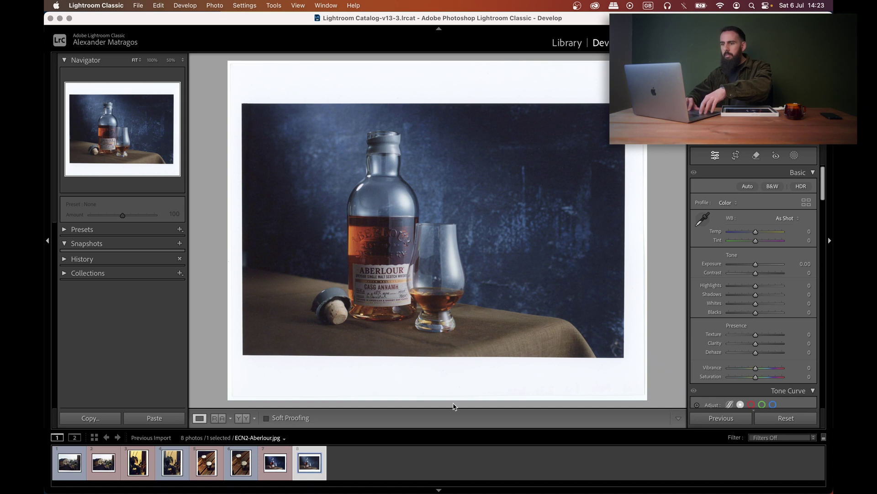
Step: Compare C41-Aberlour side by side, with the Reference at 1:1 around the glass
{"action": "left_click", "coordinate": [275, 463]}
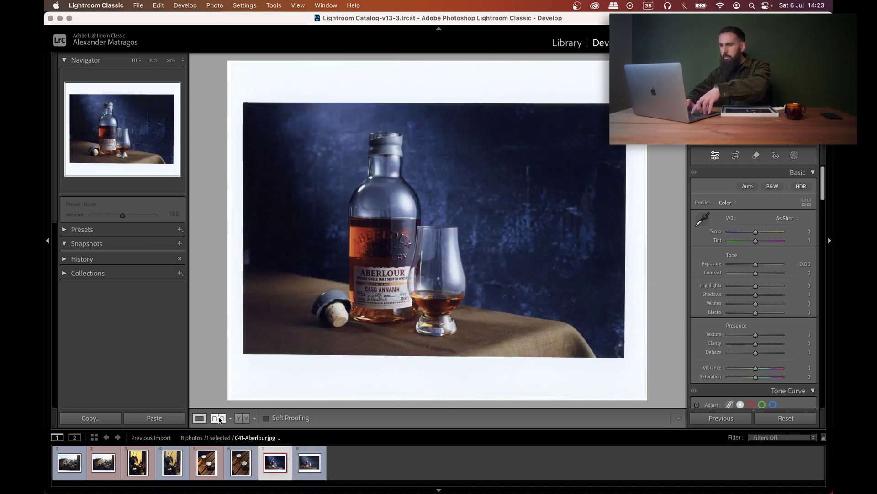
{"action": "left_click", "coordinate": [219, 417]}
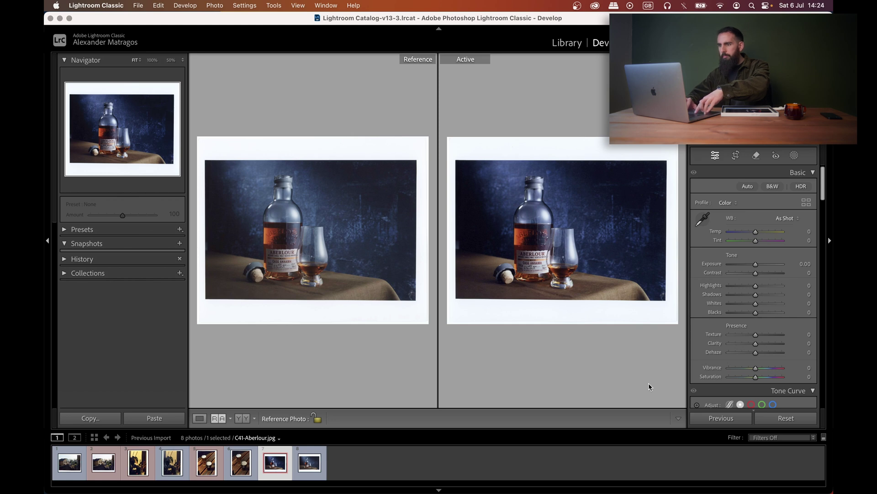
{"action": "left_click", "coordinate": [312, 226]}
{"action": "left_click_drag", "start_coordinate": [313, 226], "coordinate": [305, 273]}
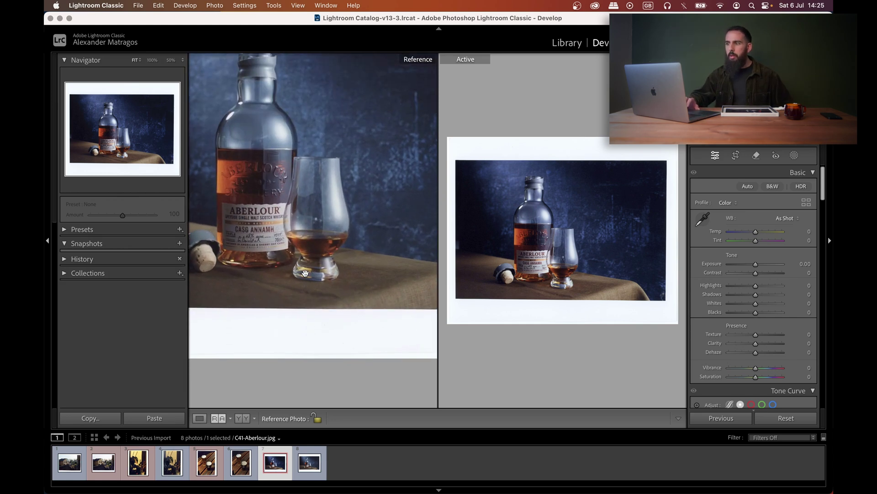
{"action": "scroll", "coordinate": [306, 272], "scroll_direction": "up", "scroll_amount": 3}
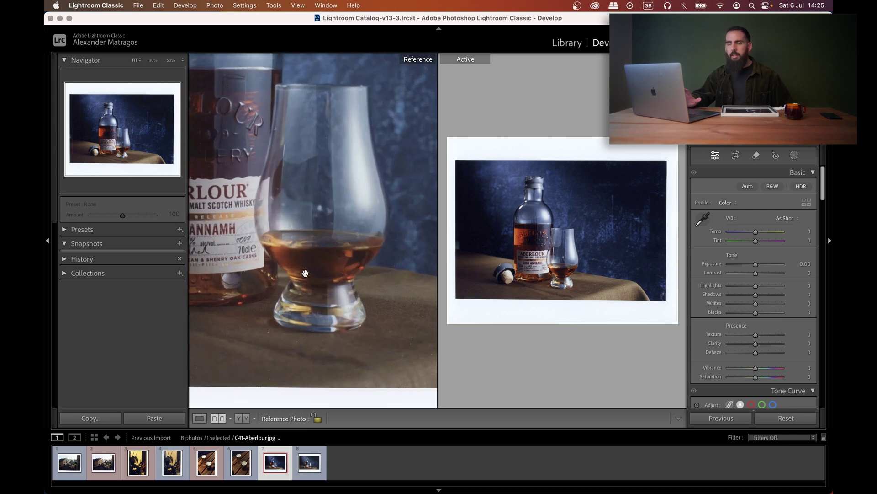
{"action": "mouse_move", "coordinate": [291, 226]}
{"action": "left_mouse_down"}
{"action": "mouse_move", "coordinate": [361, 247]}
{"action": "mouse_move", "coordinate": [354, 280]}
{"action": "left_mouse_up"}
{"action": "scroll", "coordinate": [362, 247], "scroll_direction": "down", "scroll_amount": 2}
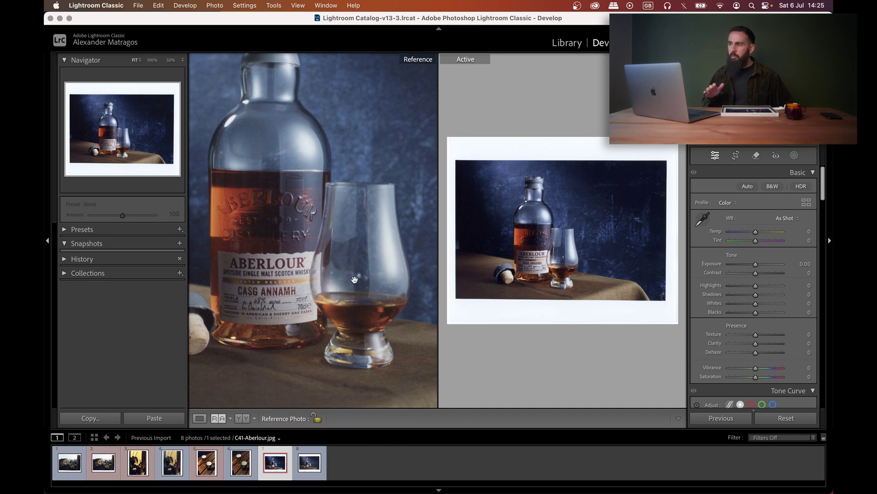
Step: Magnify the Active scan on the bottle top and fit the Reference print
{"action": "left_click", "coordinate": [480, 200]}
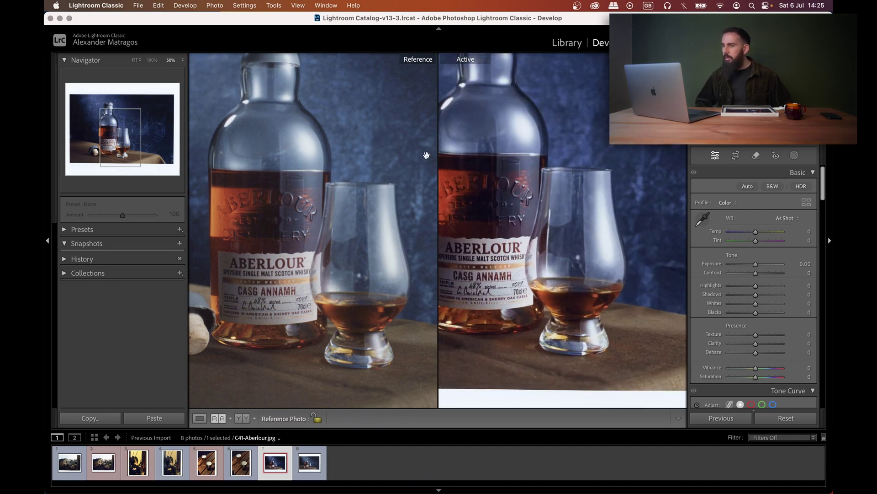
{"action": "left_click_drag", "start_coordinate": [549, 272], "coordinate": [594, 308]}
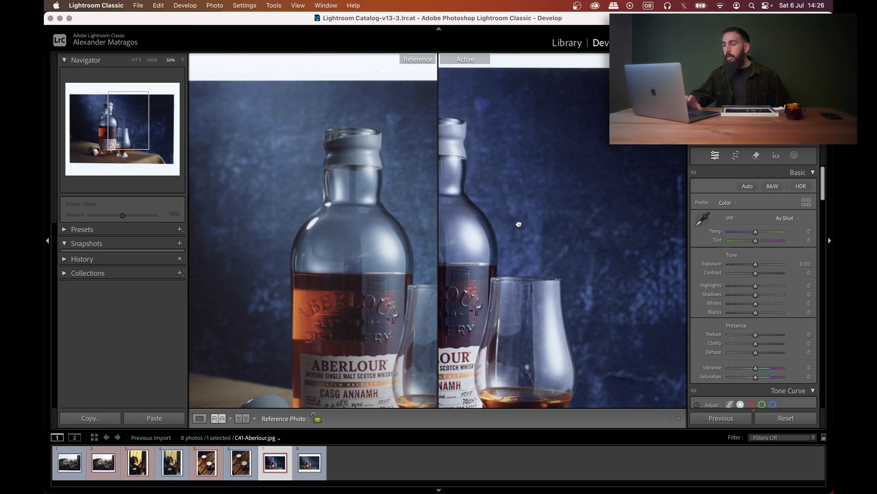
{"action": "left_click_drag", "start_coordinate": [518, 224], "coordinate": [636, 240]}
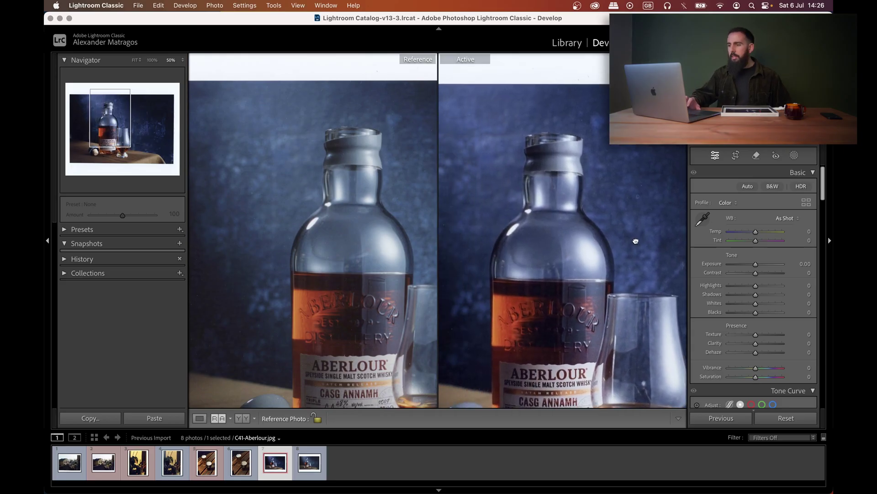
{"action": "left_click_drag", "start_coordinate": [635, 241], "coordinate": [610, 237]}
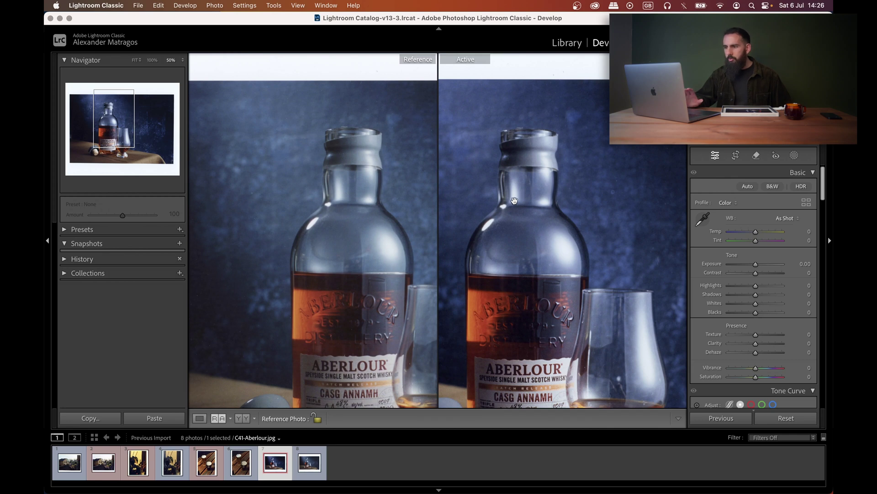
{"action": "left_click", "coordinate": [350, 226]}
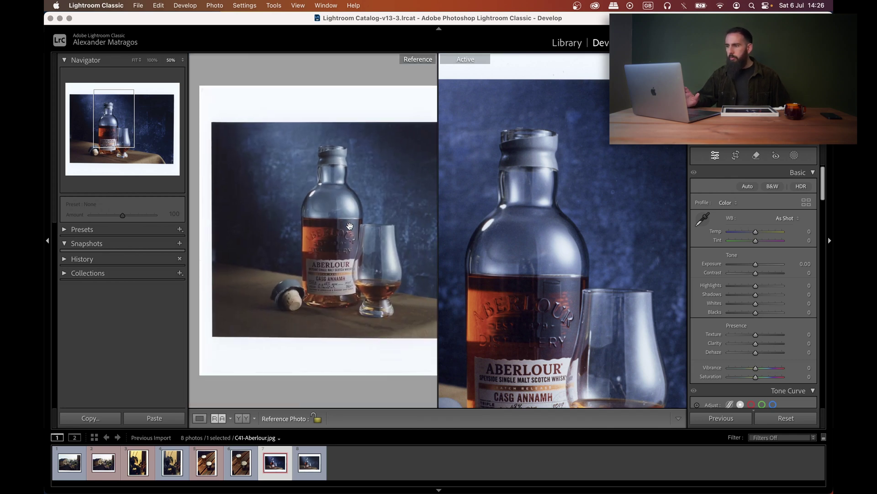
{"action": "scroll", "coordinate": [349, 226], "scroll_direction": "down", "scroll_amount": 1}
{"action": "scroll", "coordinate": [350, 226], "scroll_direction": "down", "scroll_amount": 1}
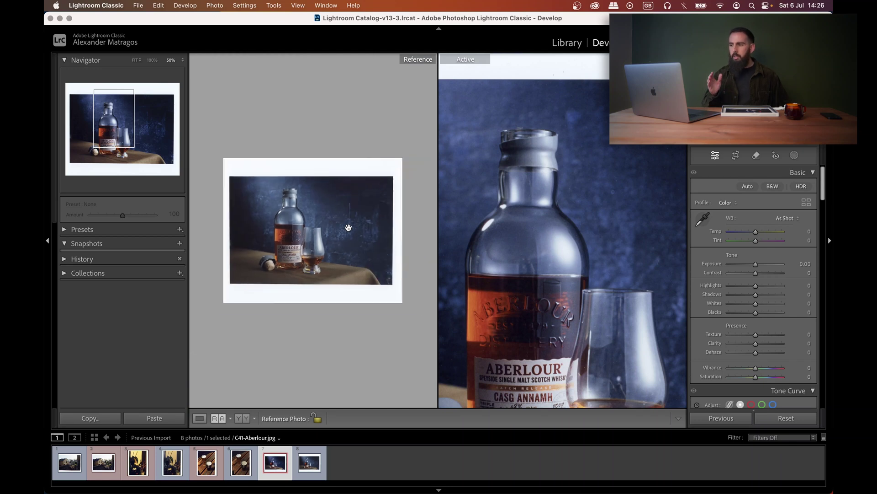
{"action": "scroll", "coordinate": [350, 218], "scroll_direction": "up", "scroll_amount": 1}
{"action": "scroll", "coordinate": [350, 218], "scroll_direction": "up", "scroll_amount": 1}
Step: Return both panes to the whole print
{"action": "left_click", "coordinate": [531, 235]}
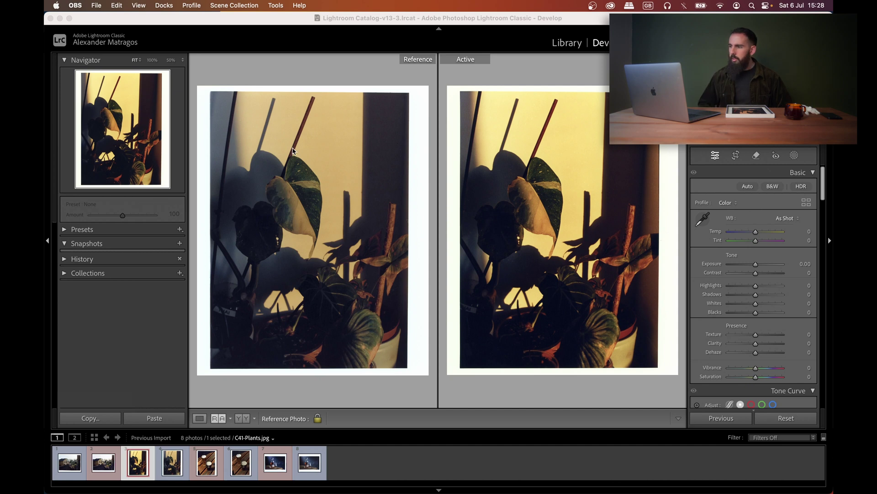
Step: Magnify both plant scans on the variegated leaf and line them up
{"action": "left_click", "coordinate": [283, 18]}
{"action": "left_click", "coordinate": [303, 188]}
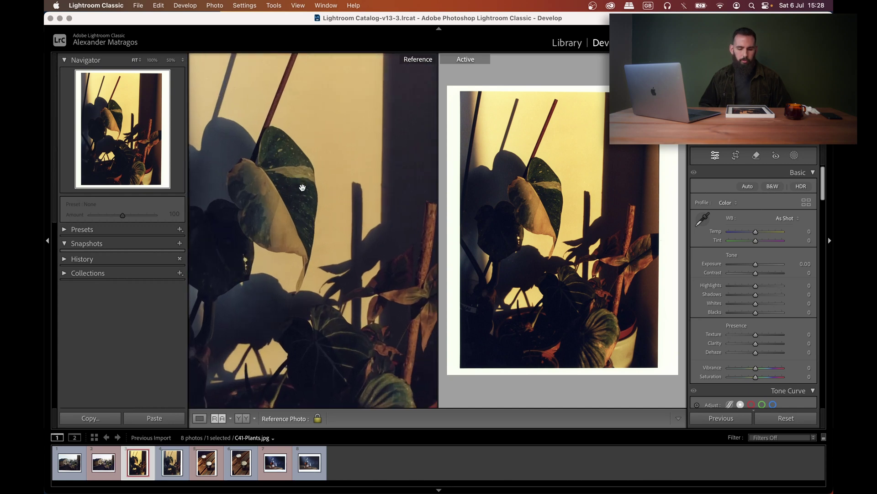
{"action": "left_click_drag", "start_coordinate": [302, 188], "coordinate": [357, 231]}
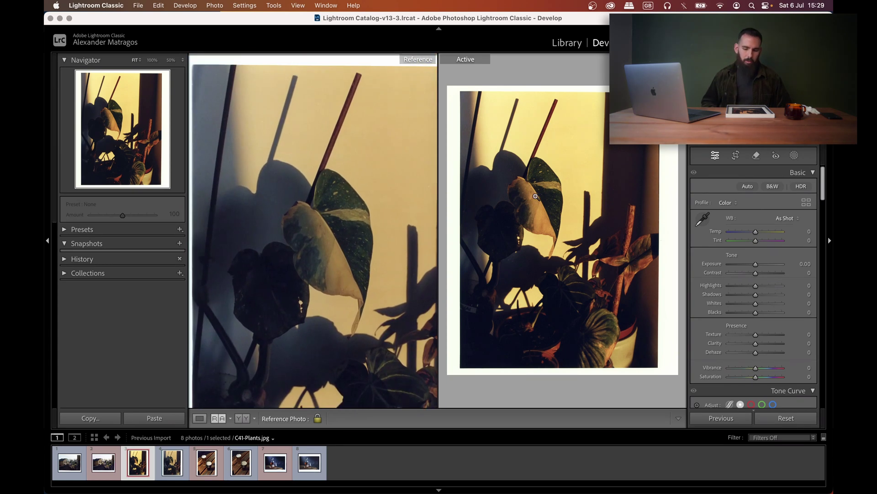
{"action": "left_click_drag", "start_coordinate": [378, 234], "coordinate": [389, 207]}
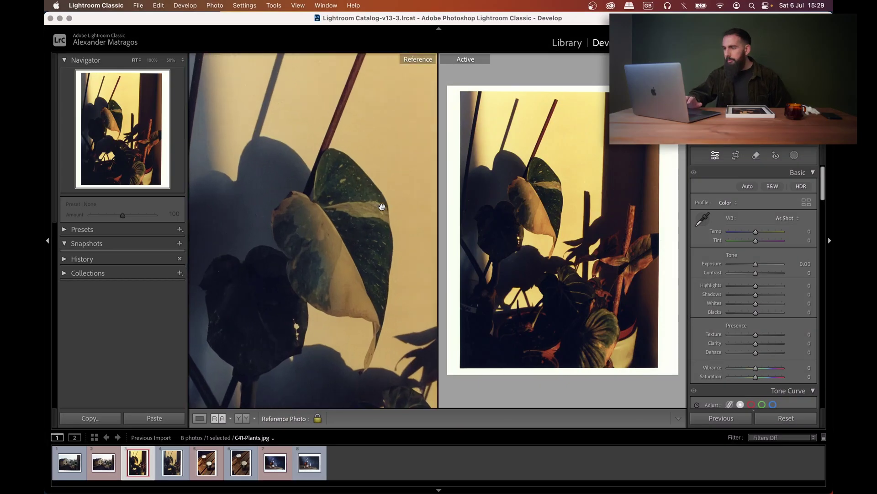
{"action": "left_click", "coordinate": [542, 211]}
{"action": "left_click_drag", "start_coordinate": [542, 212], "coordinate": [569, 172]}
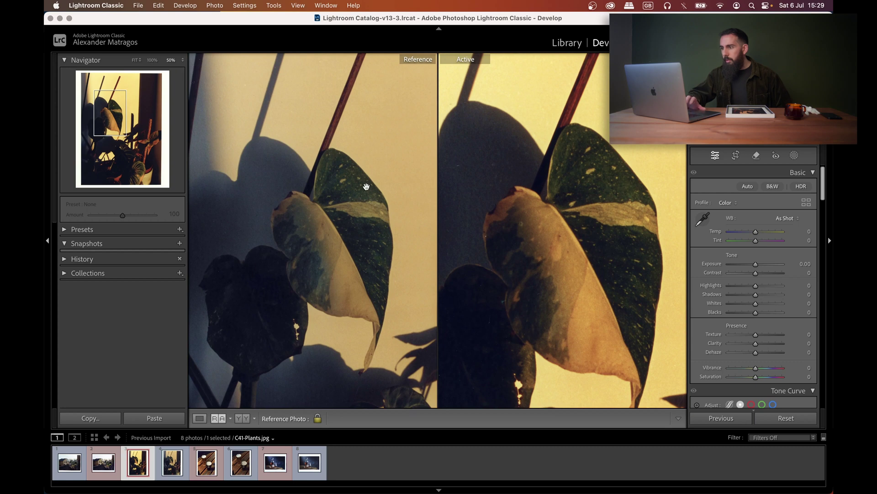
Step: Zoom the Reference further and pan both views to the stems and print edge
{"action": "left_click", "coordinate": [366, 187]}
{"action": "left_click_drag", "start_coordinate": [366, 186], "coordinate": [354, 249]}
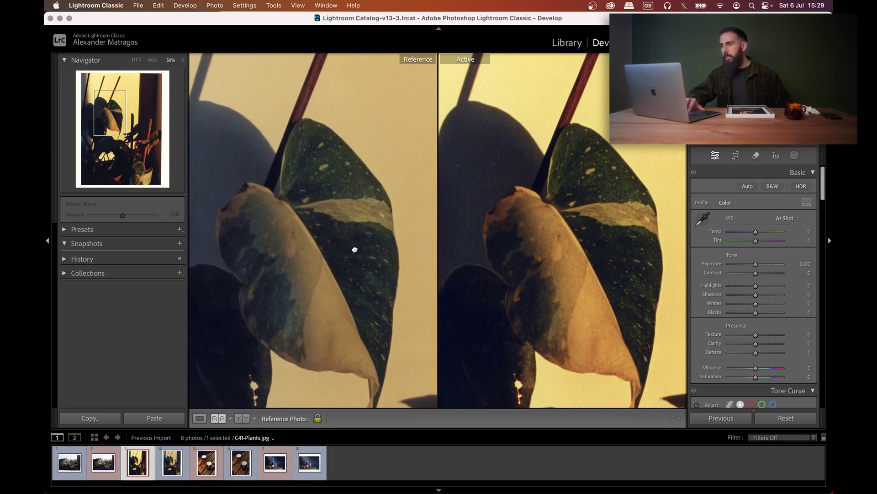
{"action": "left_click_drag", "start_coordinate": [375, 184], "coordinate": [260, 289]}
{"action": "left_click_drag", "start_coordinate": [367, 154], "coordinate": [413, 224]}
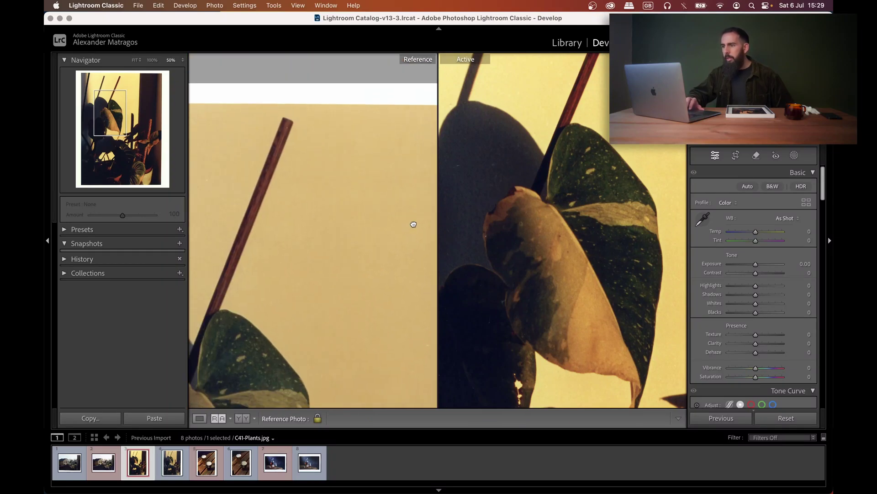
{"action": "left_click_drag", "start_coordinate": [517, 161], "coordinate": [564, 285]}
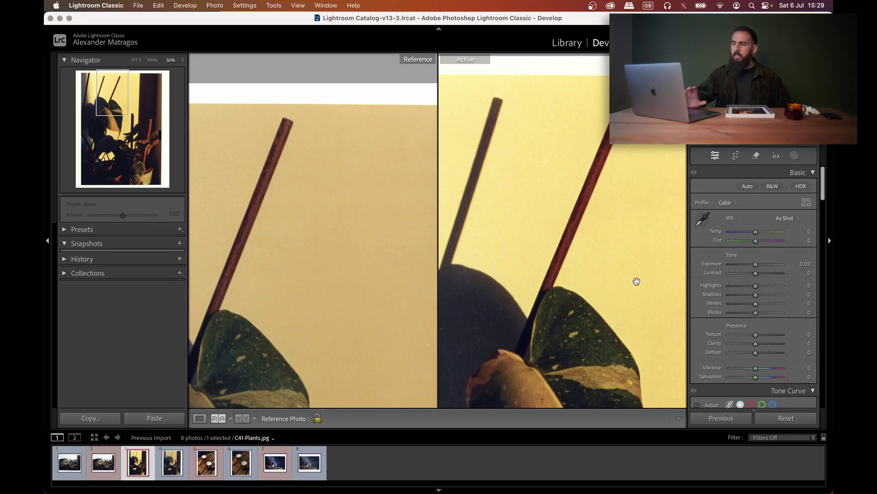
{"action": "left_click_drag", "start_coordinate": [636, 285], "coordinate": [647, 231]}
{"action": "mouse_move", "coordinate": [645, 285]}
{"action": "left_mouse_down"}
{"action": "mouse_move", "coordinate": [689, 277]}
{"action": "mouse_move", "coordinate": [552, 299]}
{"action": "left_mouse_up"}
{"action": "mouse_move", "coordinate": [603, 269]}
{"action": "left_mouse_down"}
{"action": "mouse_move", "coordinate": [566, 336]}
{"action": "mouse_move", "coordinate": [578, 407]}
{"action": "left_mouse_up"}
Step: Compare the large dark leaves in both views, then fit both prints
{"action": "mouse_move", "coordinate": [312, 351]}
{"action": "left_mouse_down"}
{"action": "mouse_move", "coordinate": [366, 254]}
{"action": "mouse_move", "coordinate": [287, 89]}
{"action": "left_mouse_up"}
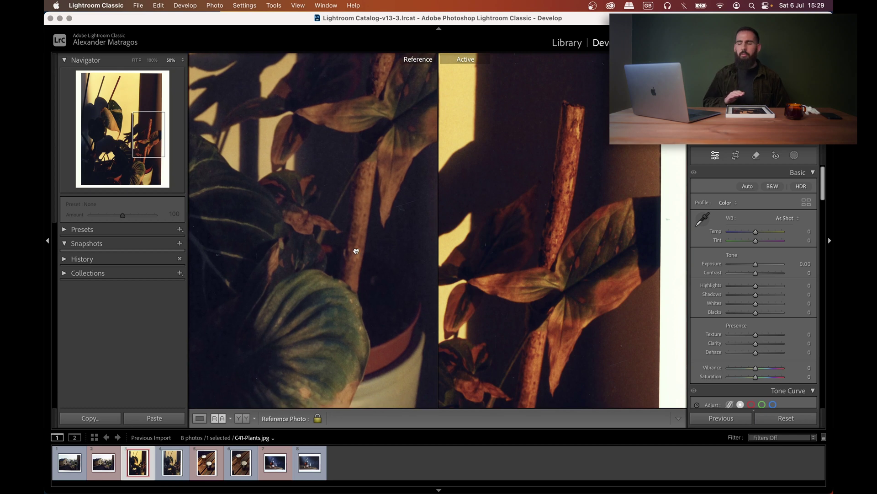
{"action": "mouse_move", "coordinate": [354, 250]}
{"action": "left_mouse_down"}
{"action": "mouse_move", "coordinate": [233, 172]}
{"action": "mouse_move", "coordinate": [325, 204]}
{"action": "mouse_move", "coordinate": [325, 296]}
{"action": "mouse_move", "coordinate": [335, 315]}
{"action": "left_mouse_up"}
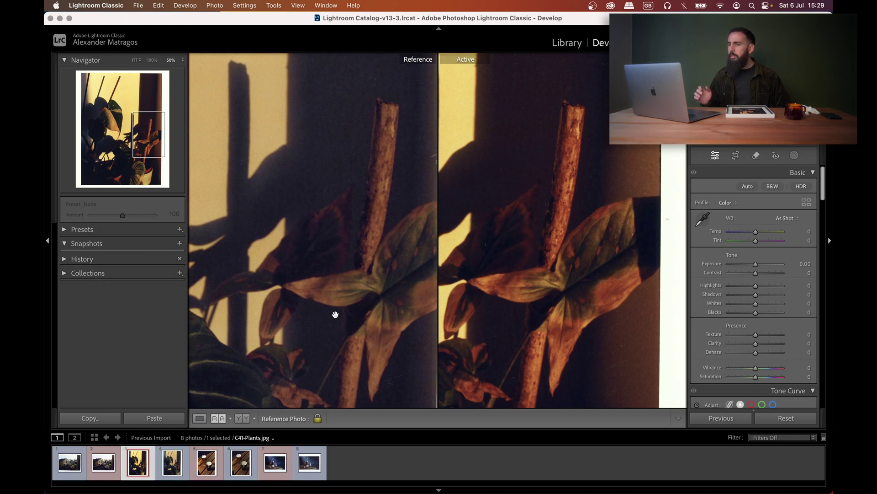
{"action": "left_click_drag", "start_coordinate": [335, 316], "coordinate": [378, 284]}
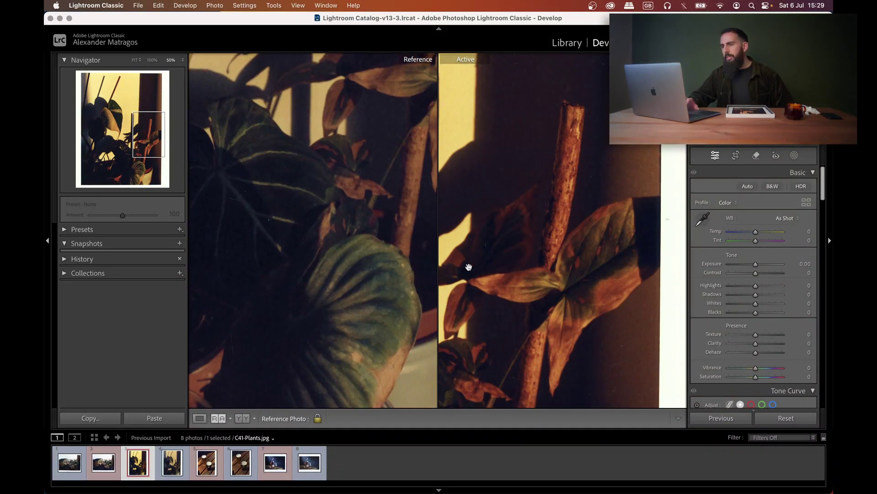
{"action": "mouse_move", "coordinate": [521, 267]}
{"action": "left_mouse_down"}
{"action": "mouse_move", "coordinate": [613, 236]}
{"action": "mouse_move", "coordinate": [632, 218]}
{"action": "left_mouse_up"}
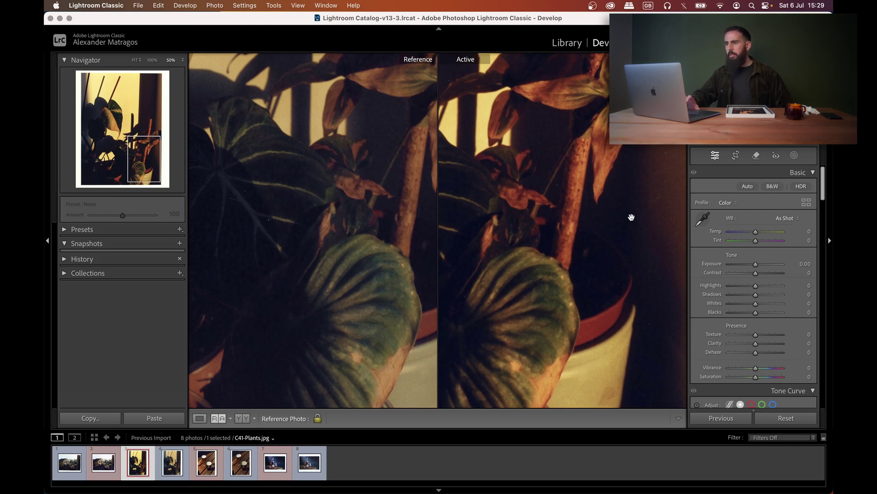
{"action": "left_click_drag", "start_coordinate": [539, 257], "coordinate": [579, 239]}
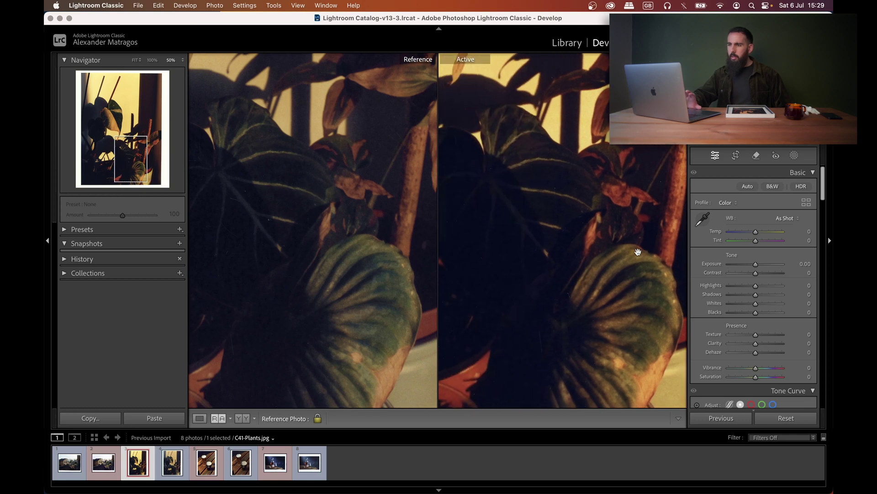
{"action": "left_click_drag", "start_coordinate": [310, 180], "coordinate": [317, 241]}
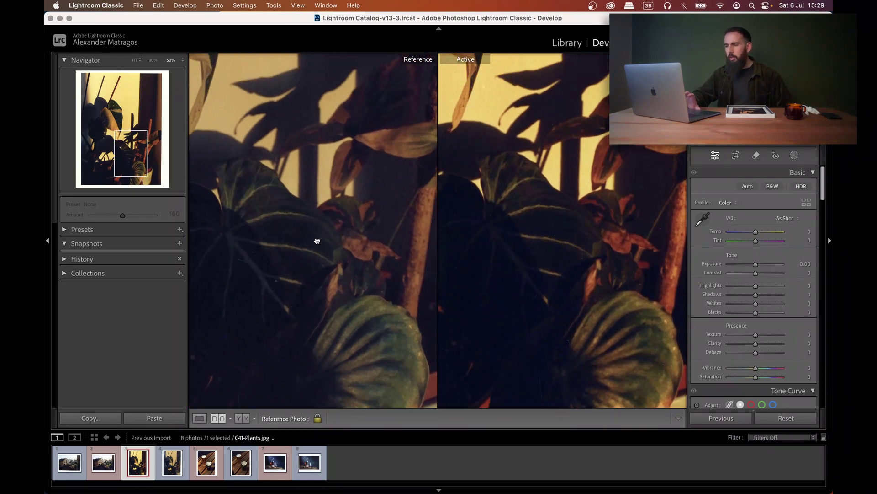
{"action": "left_click", "coordinate": [273, 170]}
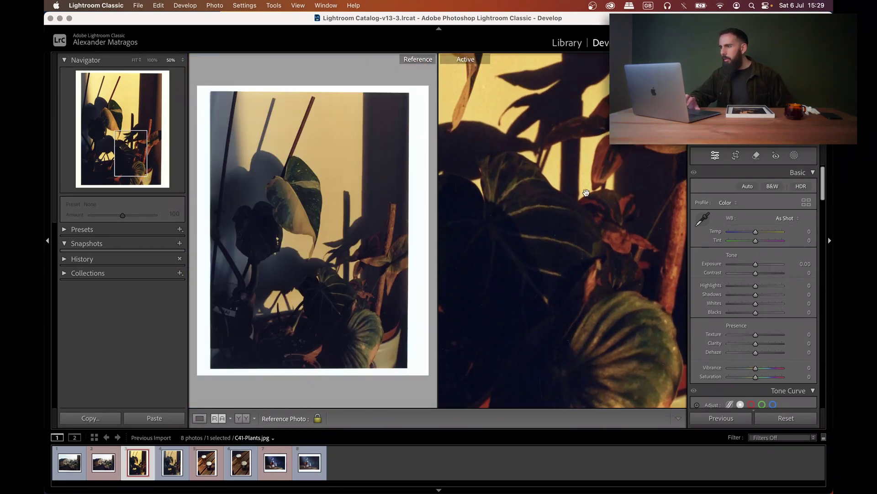
{"action": "left_click", "coordinate": [551, 179]}
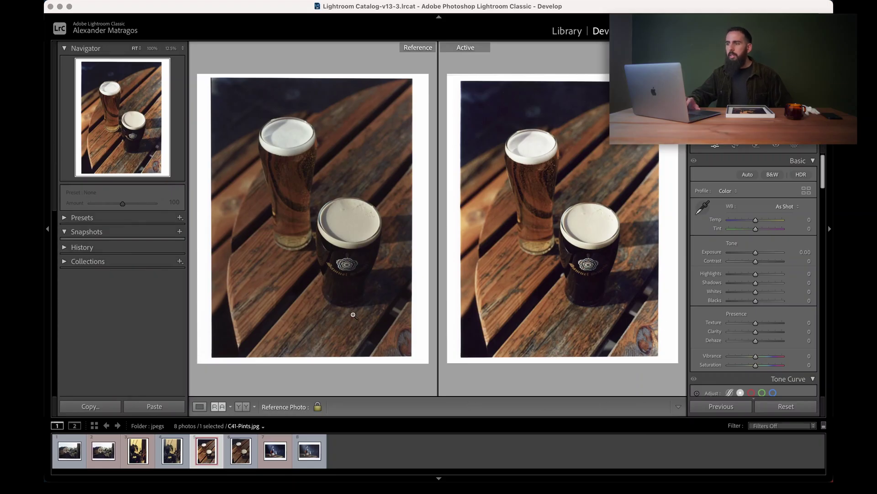
Step: Zoom the Reference pints print to 1:1 and the Active to 50% on the stout glass
{"action": "left_click", "coordinate": [346, 221]}
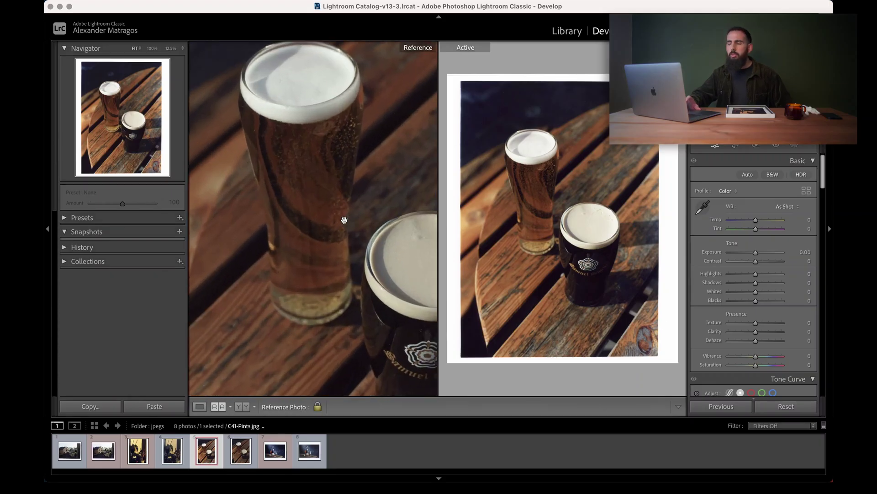
{"action": "left_click_drag", "start_coordinate": [372, 262], "coordinate": [195, 53]}
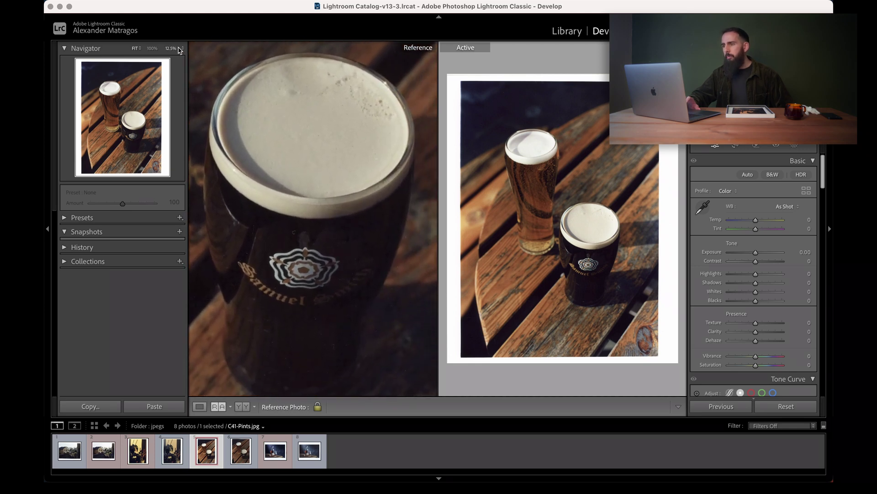
{"action": "left_click", "coordinate": [181, 50]}
{"action": "left_click", "coordinate": [181, 89]}
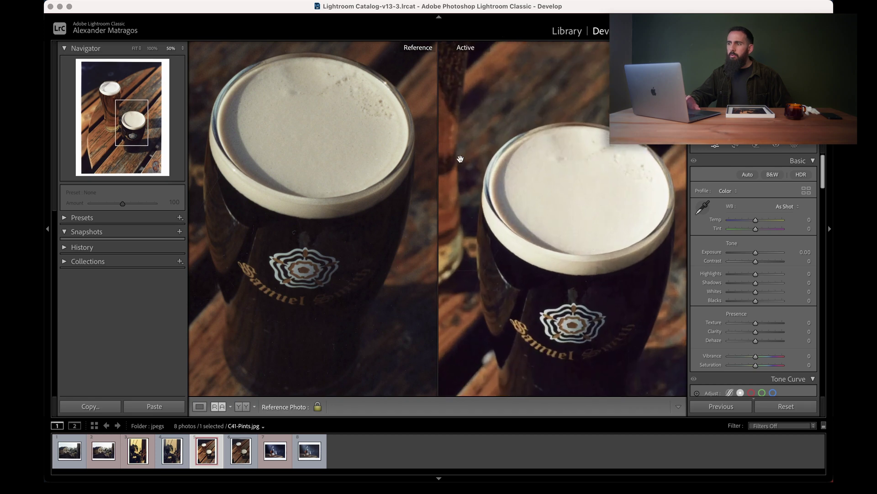
Step: Align both close-ups on the lager glass's foamy head
{"action": "left_click_drag", "start_coordinate": [590, 178], "coordinate": [604, 128]}
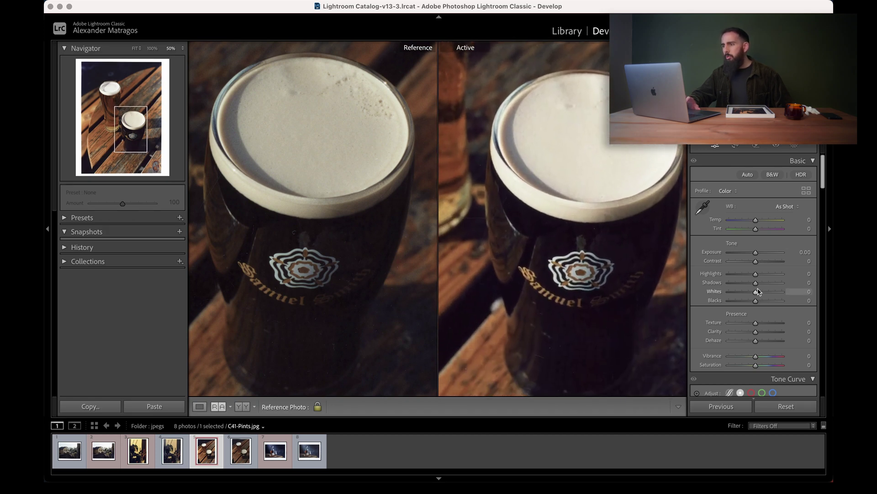
{"action": "left_click_drag", "start_coordinate": [504, 113], "coordinate": [609, 234]}
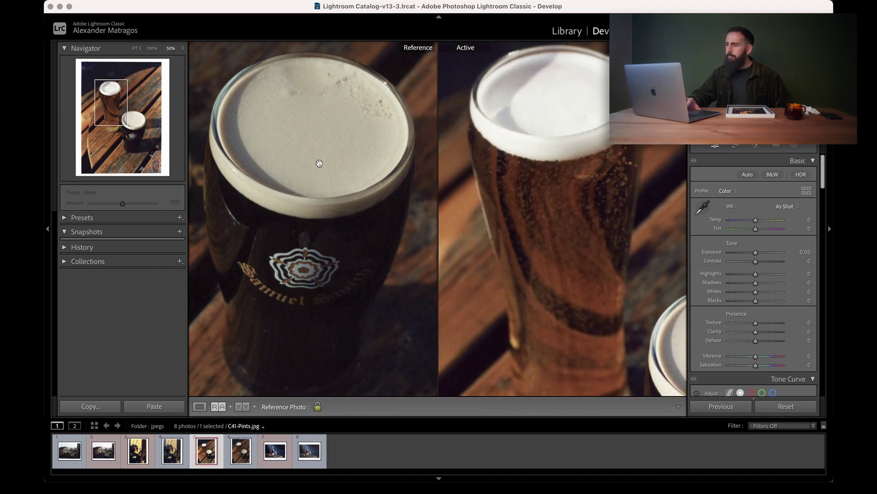
{"action": "left_click_drag", "start_coordinate": [274, 138], "coordinate": [319, 163]}
{"action": "left_click_drag", "start_coordinate": [274, 110], "coordinate": [319, 163]}
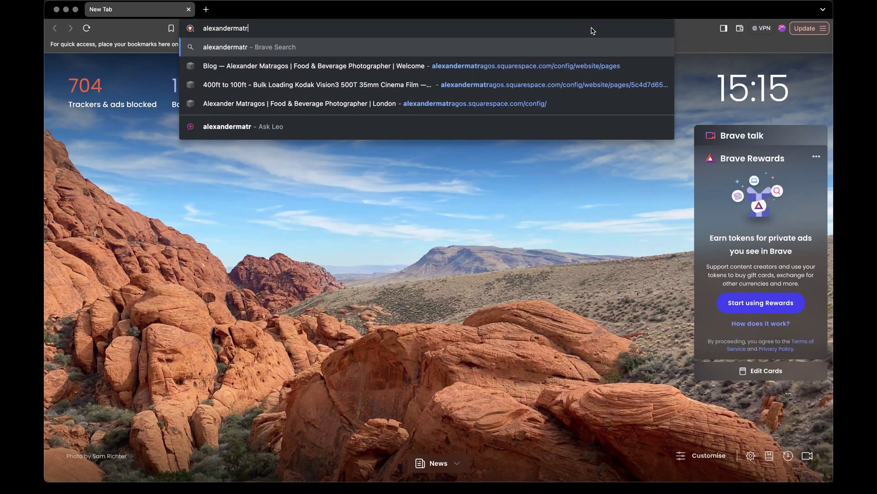
{"action": "type", "text": "agos.com"}
Step: Load alexandermatragos.com in a new Brave tab
{"action": "key", "text": "Return"}
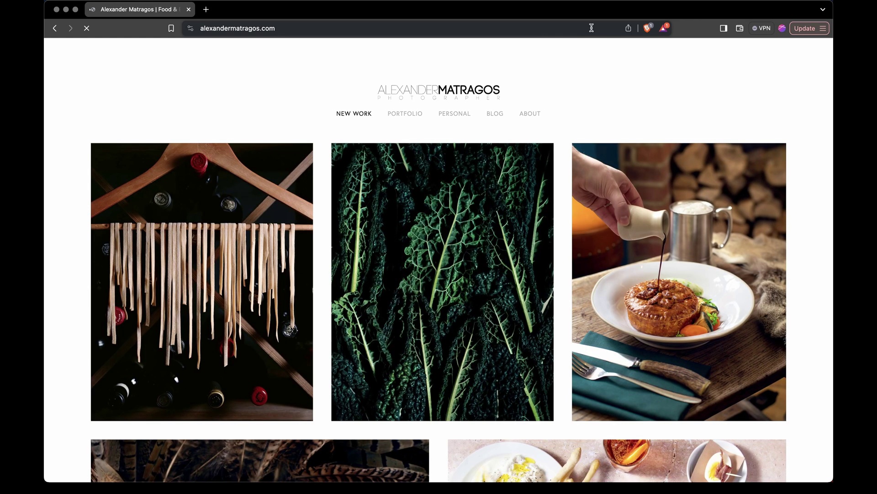
Step: Go to the website's BLOG page
{"action": "left_click", "coordinate": [495, 114]}
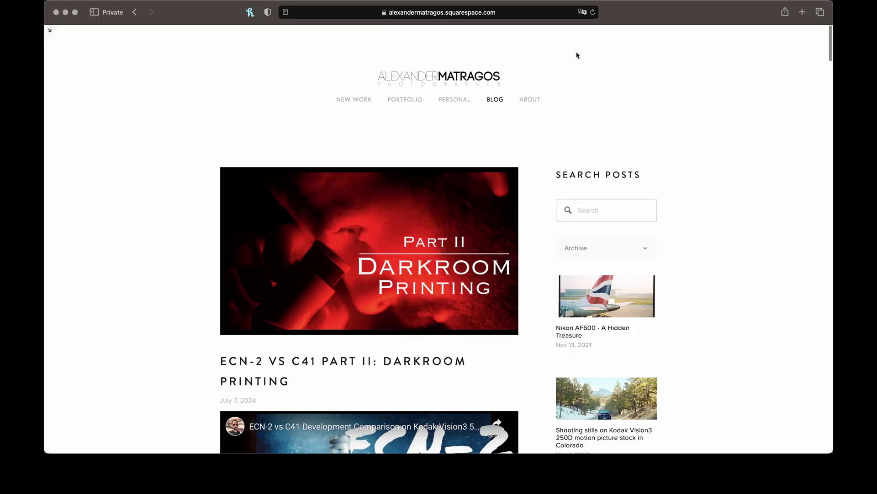
{"action": "scroll", "coordinate": [577, 55], "scroll_direction": "down", "scroll_amount": 10}
{"action": "scroll", "coordinate": [577, 56], "scroll_direction": "down", "scroll_amount": 5}
{"action": "scroll", "coordinate": [577, 55], "scroll_direction": "down", "scroll_amount": 5}
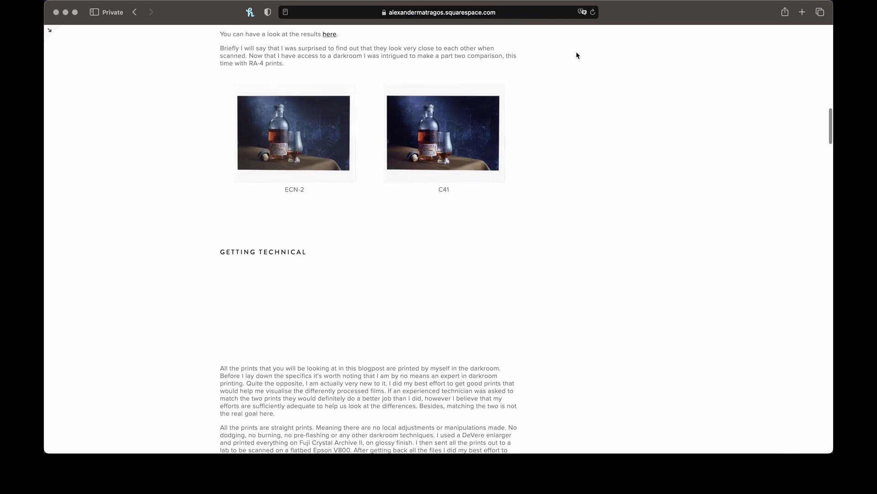
{"action": "scroll", "coordinate": [577, 55], "scroll_direction": "down", "scroll_amount": 6}
{"action": "scroll", "coordinate": [577, 55], "scroll_direction": "down", "scroll_amount": 5}
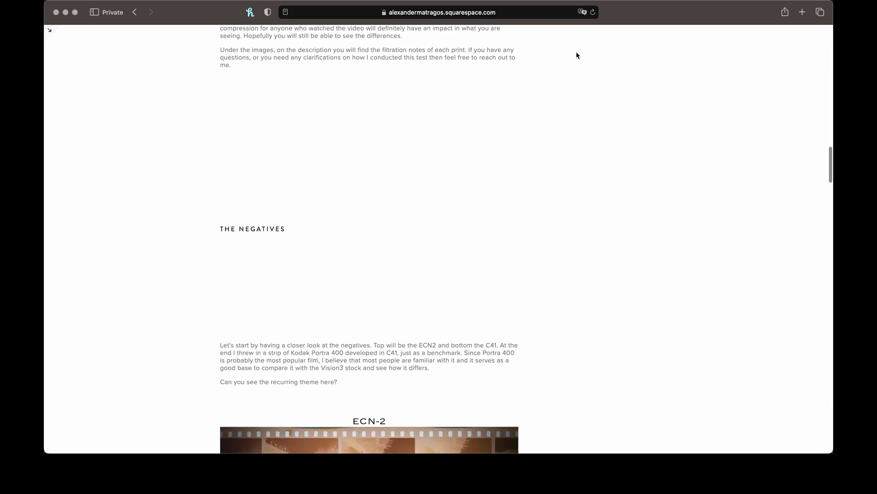
{"action": "scroll", "coordinate": [578, 55], "scroll_direction": "down", "scroll_amount": 4}
{"action": "scroll", "coordinate": [577, 54], "scroll_direction": "down", "scroll_amount": 2}
{"action": "scroll", "coordinate": [578, 55], "scroll_direction": "down", "scroll_amount": 3}
{"action": "scroll", "coordinate": [578, 55], "scroll_direction": "down", "scroll_amount": 5}
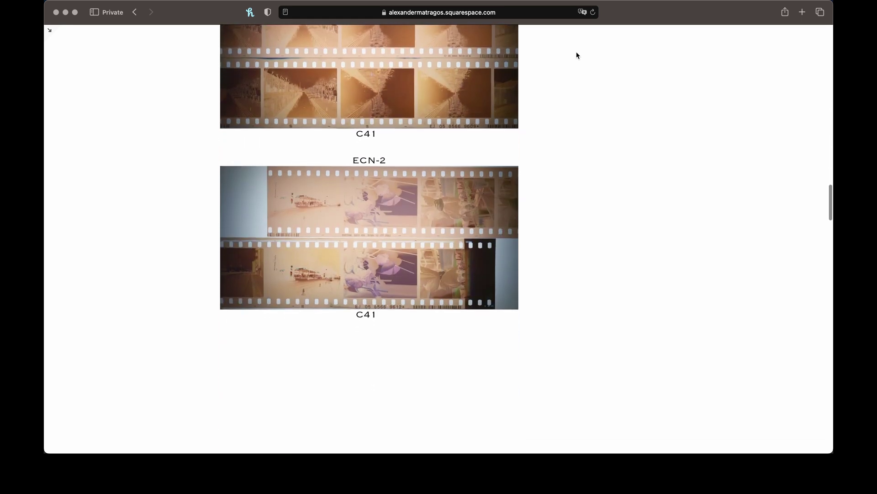
{"action": "scroll", "coordinate": [578, 54], "scroll_direction": "down", "scroll_amount": 2}
{"action": "scroll", "coordinate": [578, 55], "scroll_direction": "down", "scroll_amount": 3}
{"action": "scroll", "coordinate": [578, 55], "scroll_direction": "down", "scroll_amount": 3}
{"action": "scroll", "coordinate": [577, 55], "scroll_direction": "down", "scroll_amount": 3}
{"action": "scroll", "coordinate": [577, 55], "scroll_direction": "down", "scroll_amount": 4}
{"action": "scroll", "coordinate": [577, 55], "scroll_direction": "down", "scroll_amount": 2}
{"action": "scroll", "coordinate": [578, 55], "scroll_direction": "down", "scroll_amount": 3}
{"action": "scroll", "coordinate": [577, 55], "scroll_direction": "down", "scroll_amount": 4}
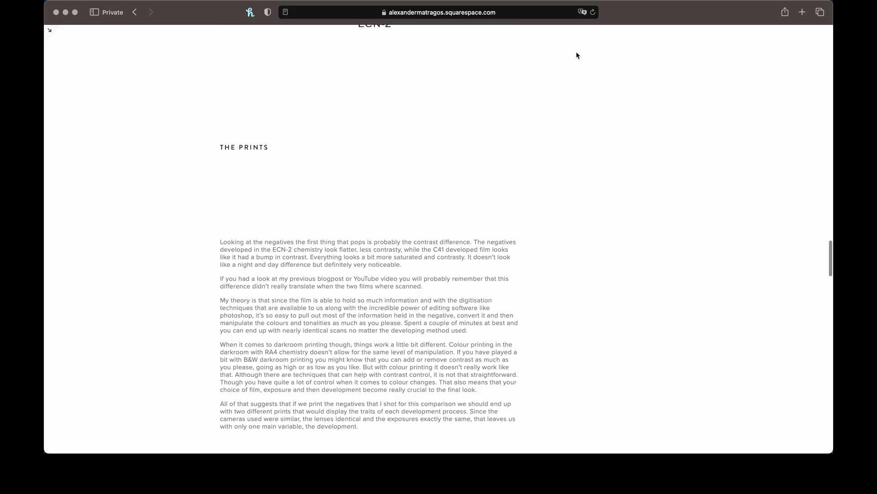
{"action": "scroll", "coordinate": [577, 56], "scroll_direction": "down", "scroll_amount": 4}
{"action": "scroll", "coordinate": [577, 55], "scroll_direction": "down", "scroll_amount": 4}
{"action": "scroll", "coordinate": [578, 55], "scroll_direction": "down", "scroll_amount": 2}
{"action": "scroll", "coordinate": [578, 55], "scroll_direction": "down", "scroll_amount": 2}
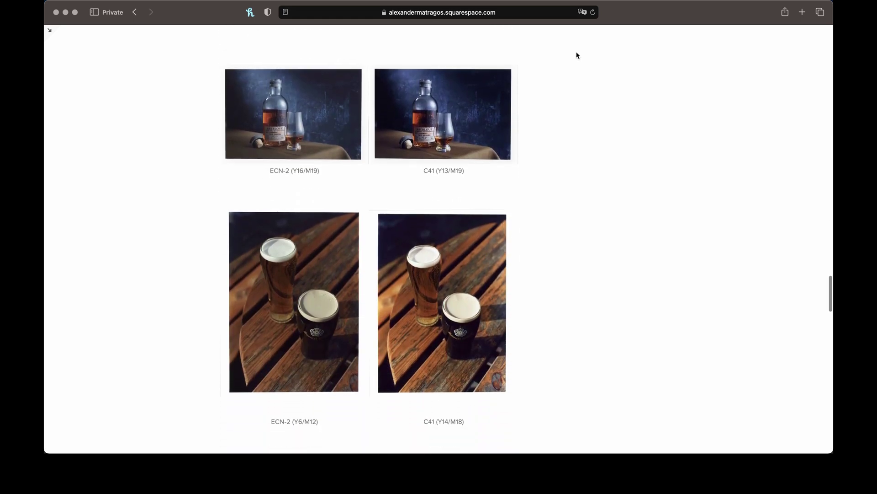
Step: Enlarge the ECN-2 whisky print and step through the next two prints
{"action": "left_click", "coordinate": [317, 127]}
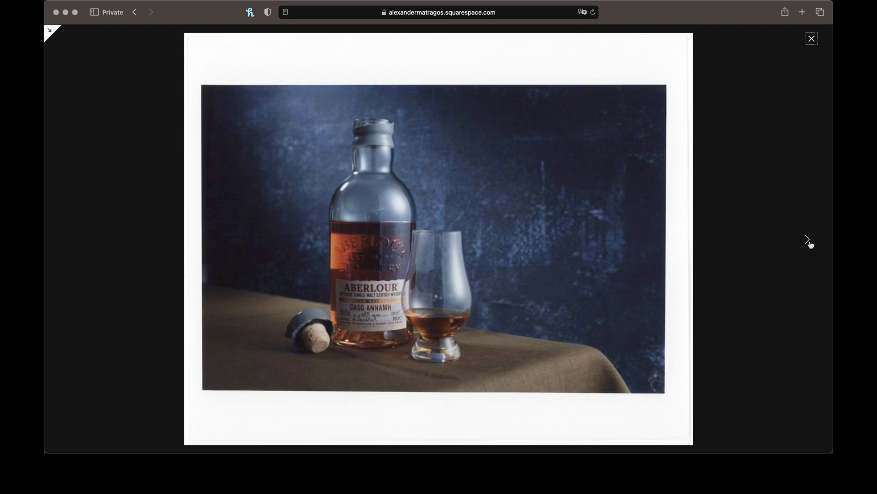
{"action": "left_click", "coordinate": [809, 242]}
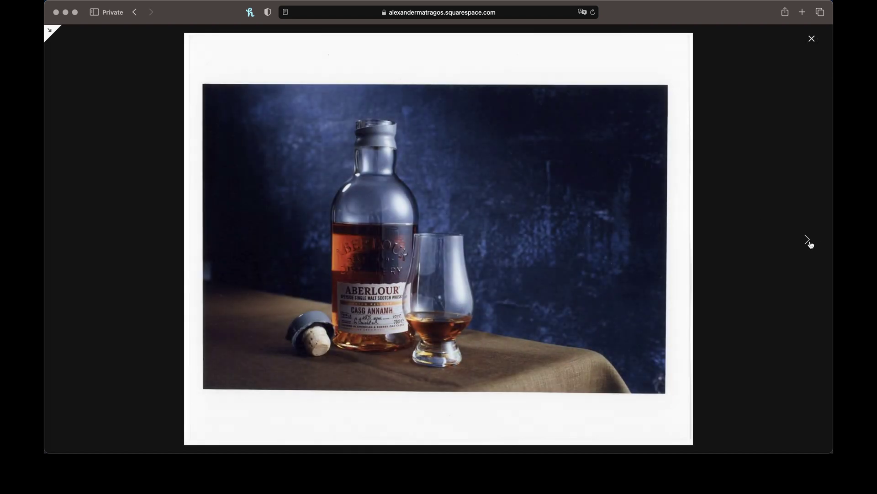
{"action": "left_click", "coordinate": [810, 243]}
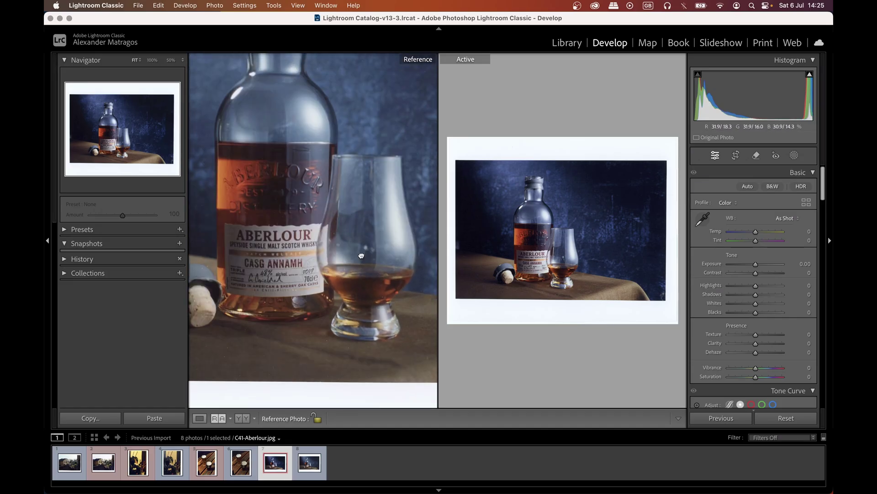
Step: Pan the Reference Aberlour close-up, zoom the Active print to 50%, and align it on the label
{"action": "left_click_drag", "start_coordinate": [361, 264], "coordinate": [354, 280]}
{"action": "left_click", "coordinate": [495, 226]}
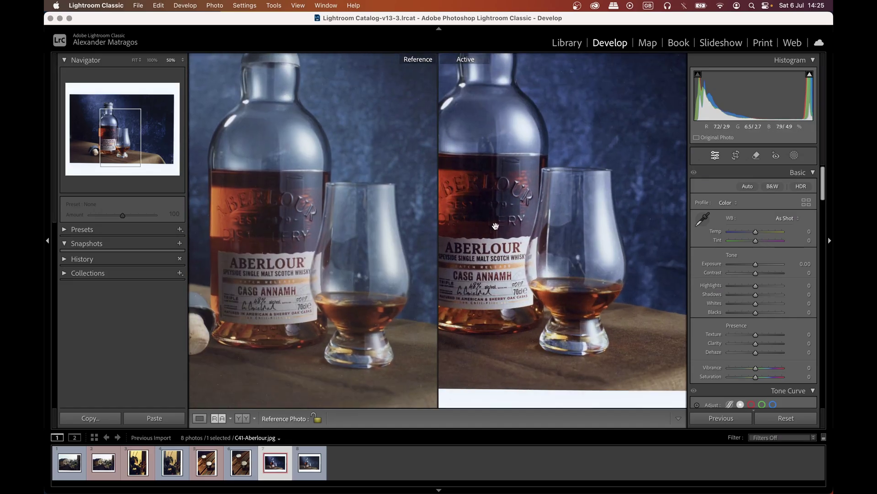
{"action": "left_click_drag", "start_coordinate": [563, 285], "coordinate": [595, 308]}
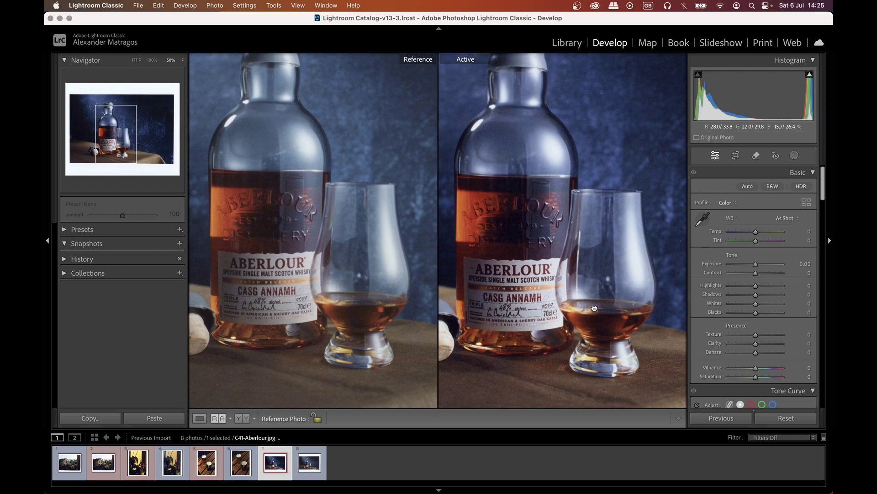